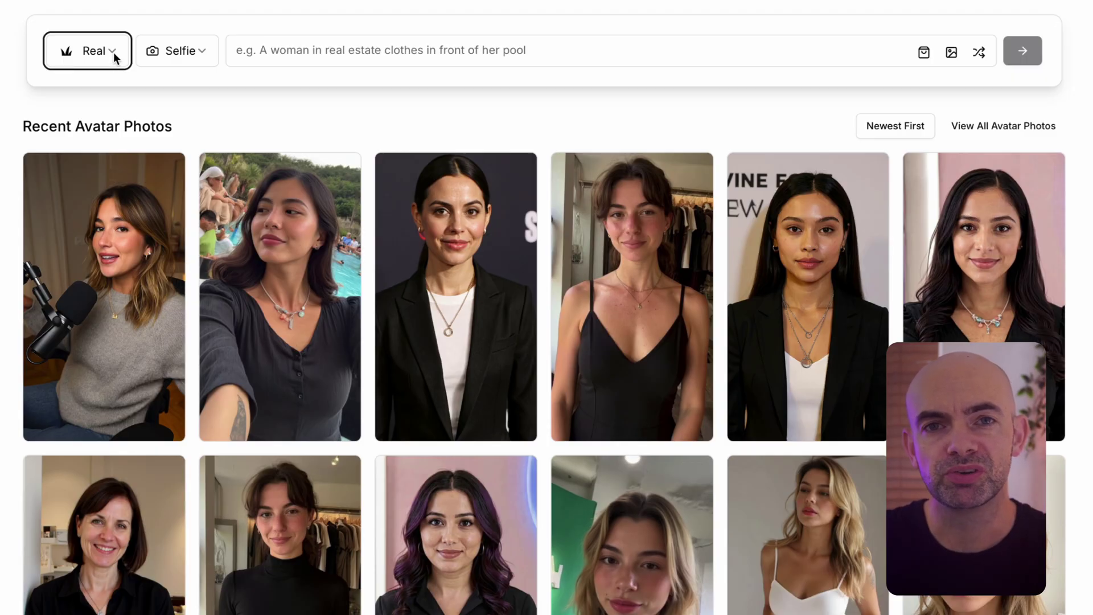
- Change the avatar image model from Clipyard Real to Clipyard Vibe
left_click(113, 54)
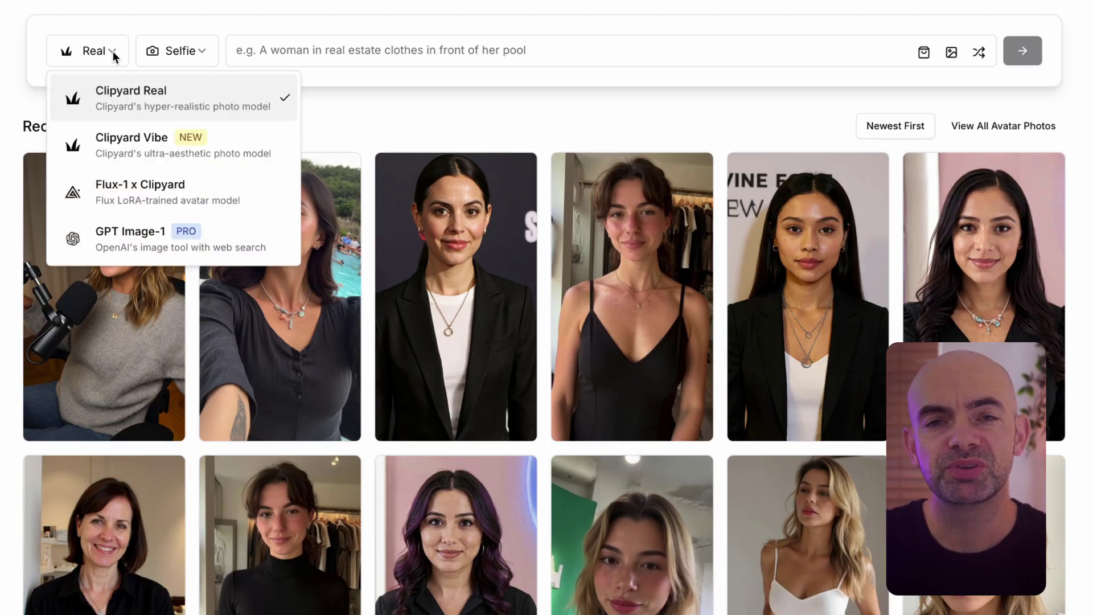
left_click(139, 141)
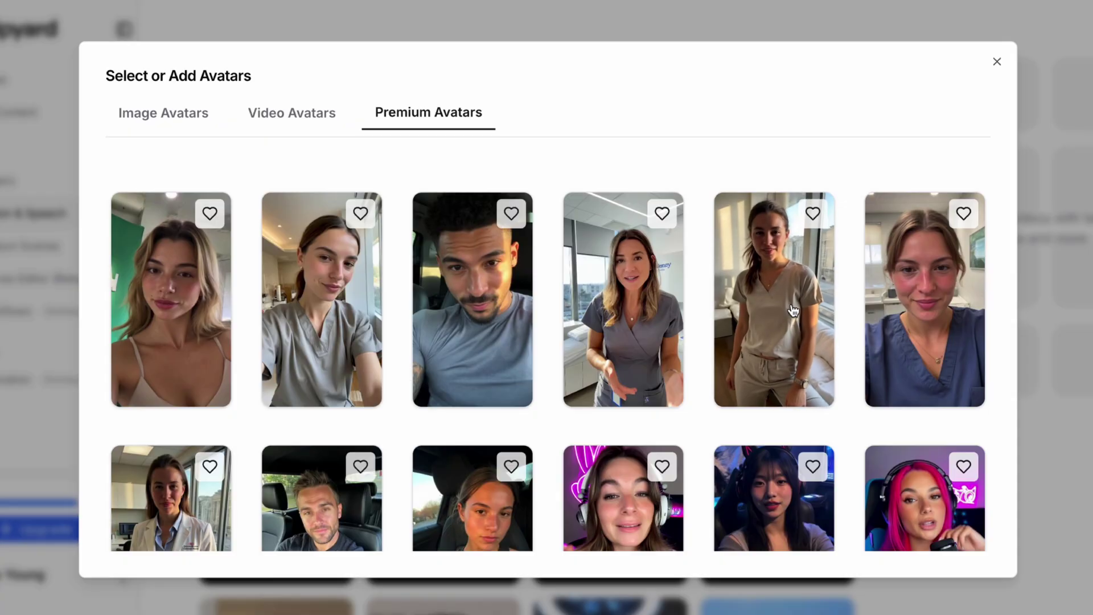
- Select four avatars, including the pink-haired and tank-top ones, and confirm the selection
left_click(774, 296)
scroll(547, 358, "down", 3)
left_click(925, 364)
scroll(512, 330, "down", 1)
left_click(436, 355)
scroll(434, 360, "down", 2)
left_click(605, 533)
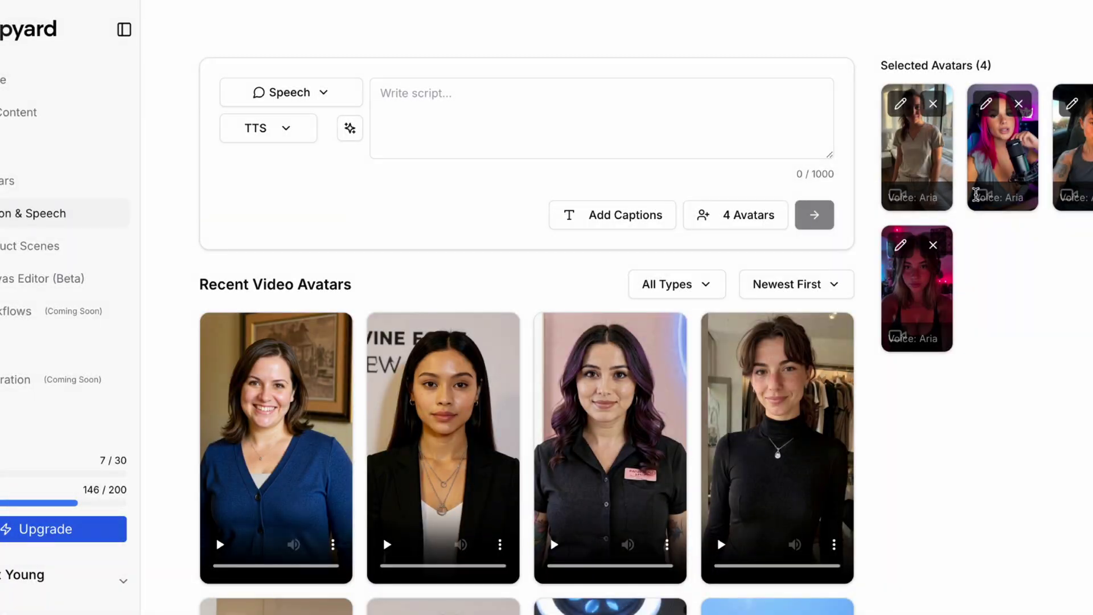
- Generate AI scripts for the selected avatars using a chosen brand
left_click(350, 128)
left_click(383, 354)
left_click(361, 370)
left_click(485, 397)
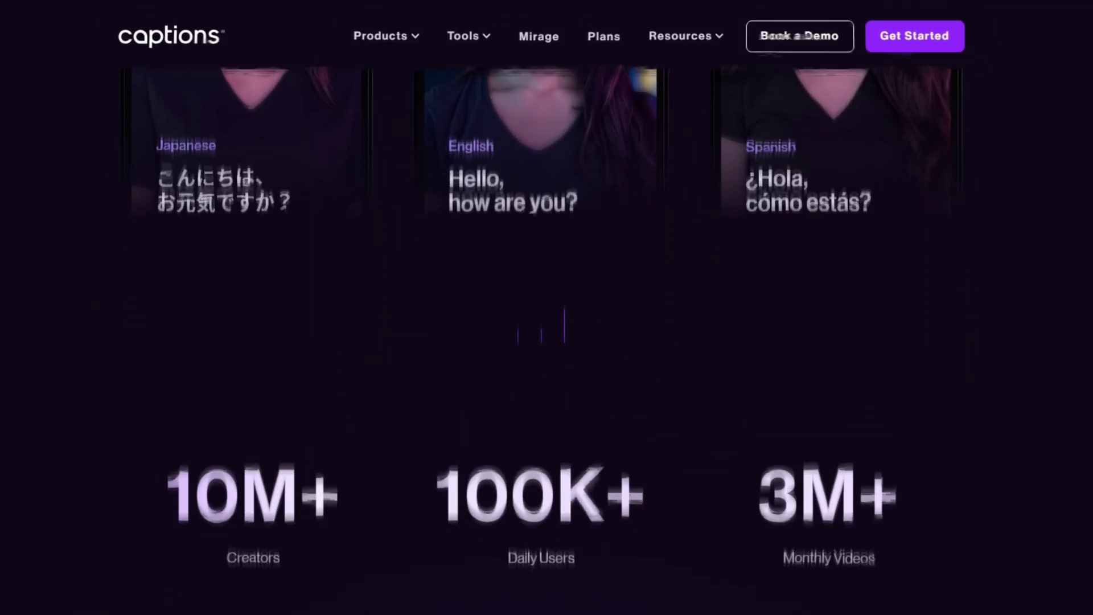
- Scroll the Captions homepage past the multilingual caption examples and creator statistics
scroll(547, 307, "down", 2)
scroll(547, 308, "down", 2)
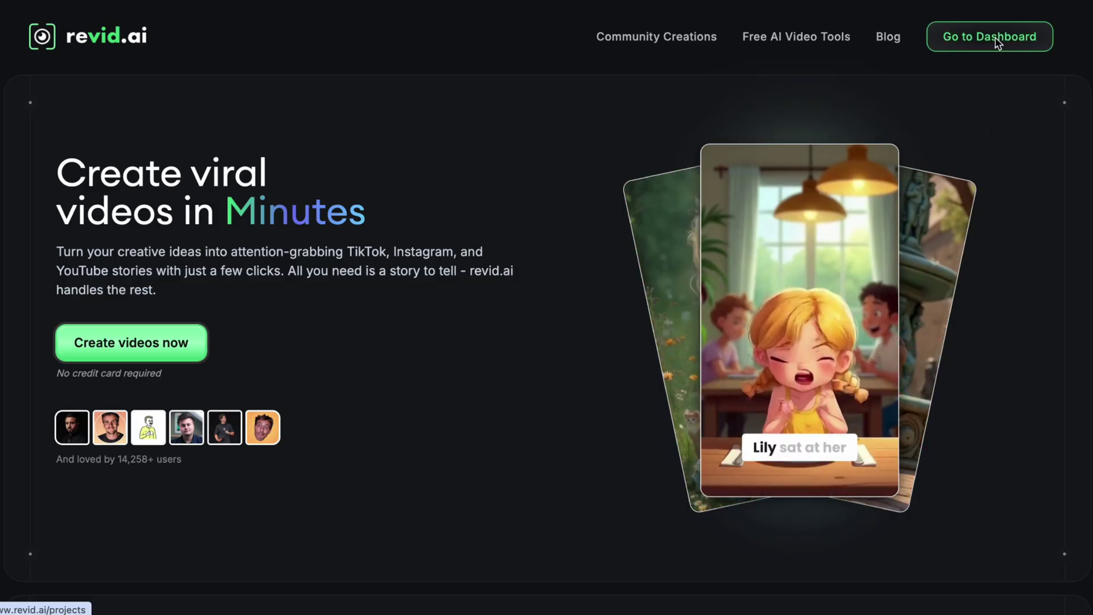
- From the revid.ai dashboard, create a new Script to Video project and open the Script Generator
left_click(996, 37)
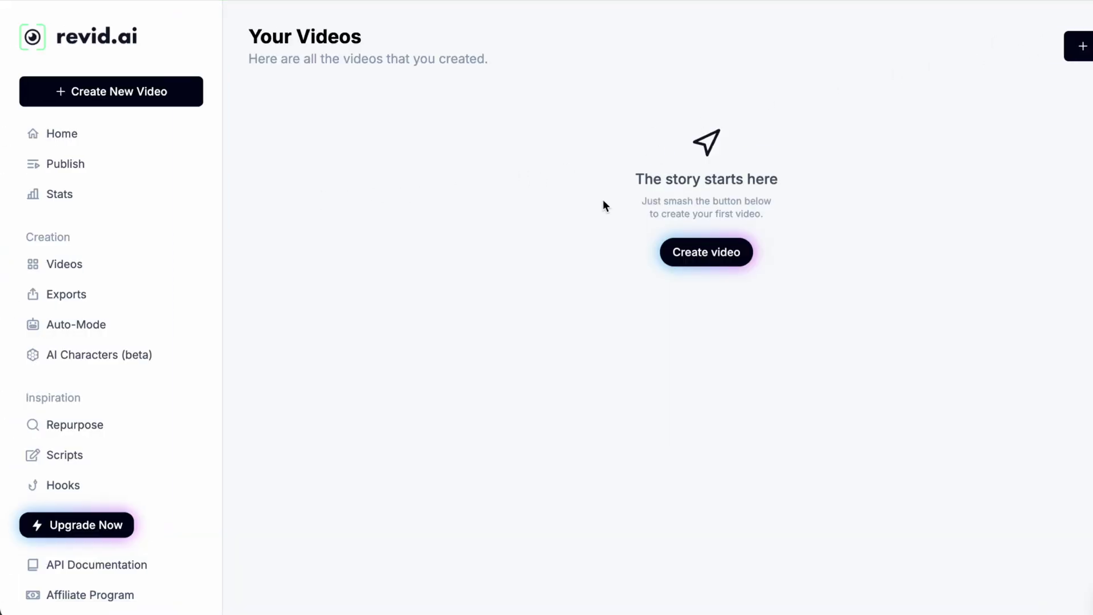
left_click(700, 246)
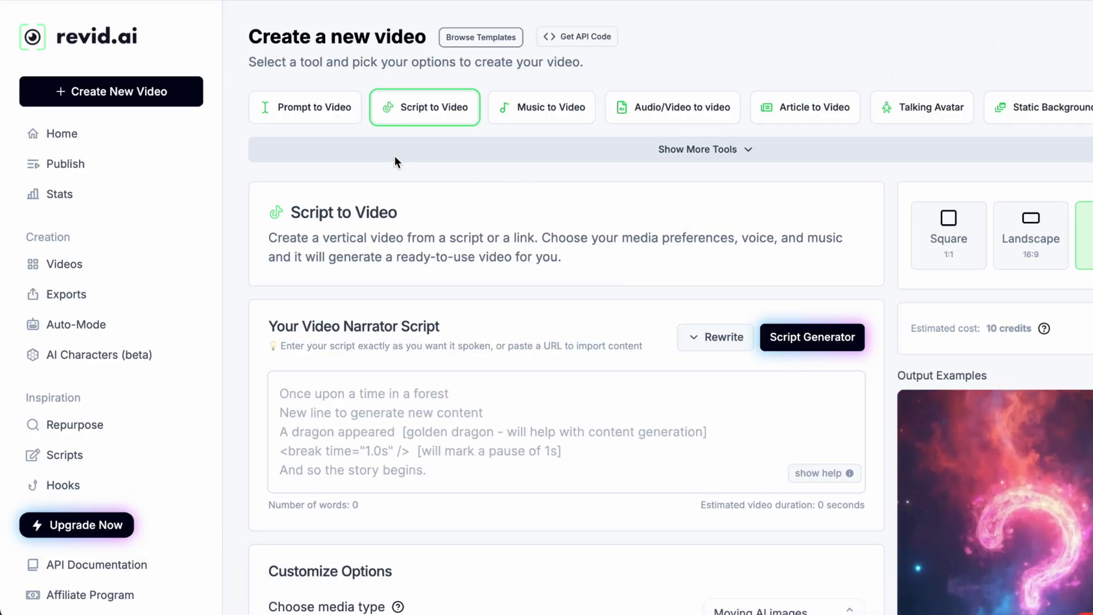
scroll(715, 204, "down", 2)
scroll(716, 205, "down", 2)
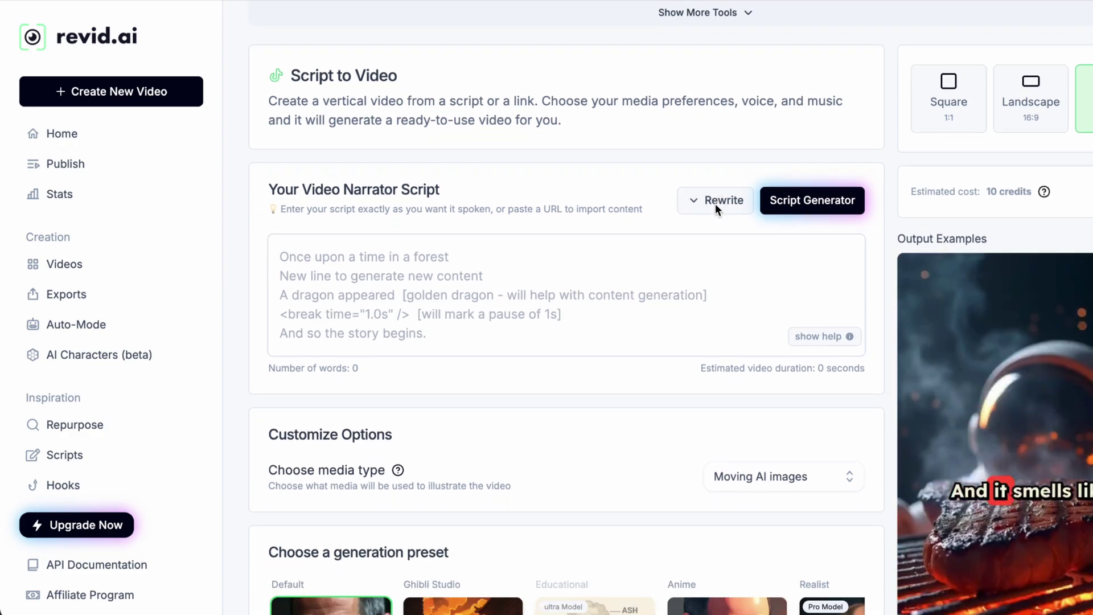
scroll(715, 210, "down", 1)
left_click(795, 178)
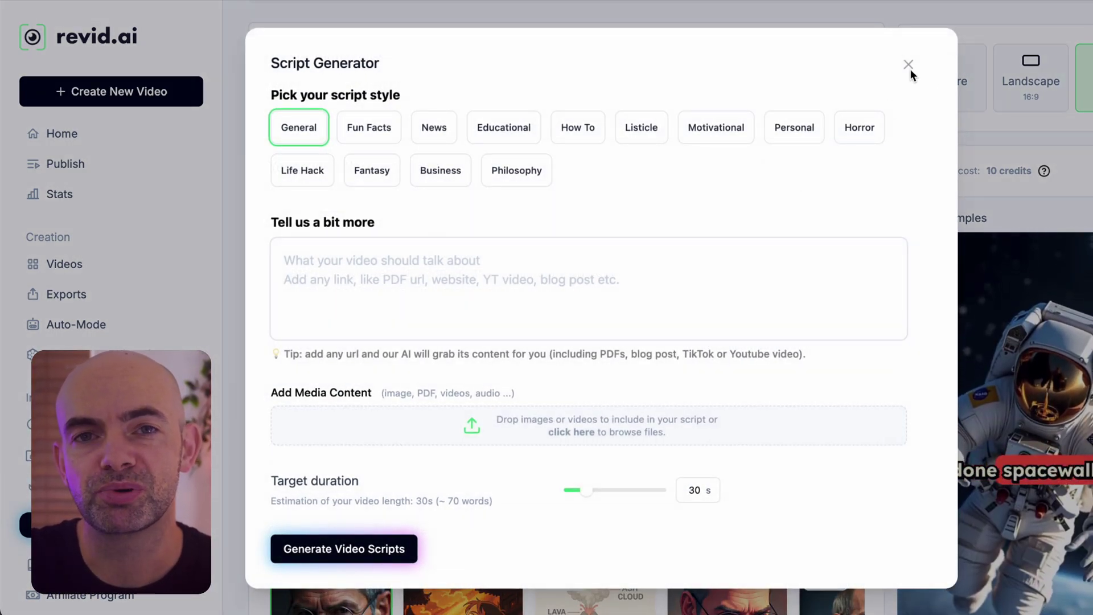
- Close the Script Generator and expand the Advanced options section
left_click(908, 63)
scroll(1077, 208, "down", 5)
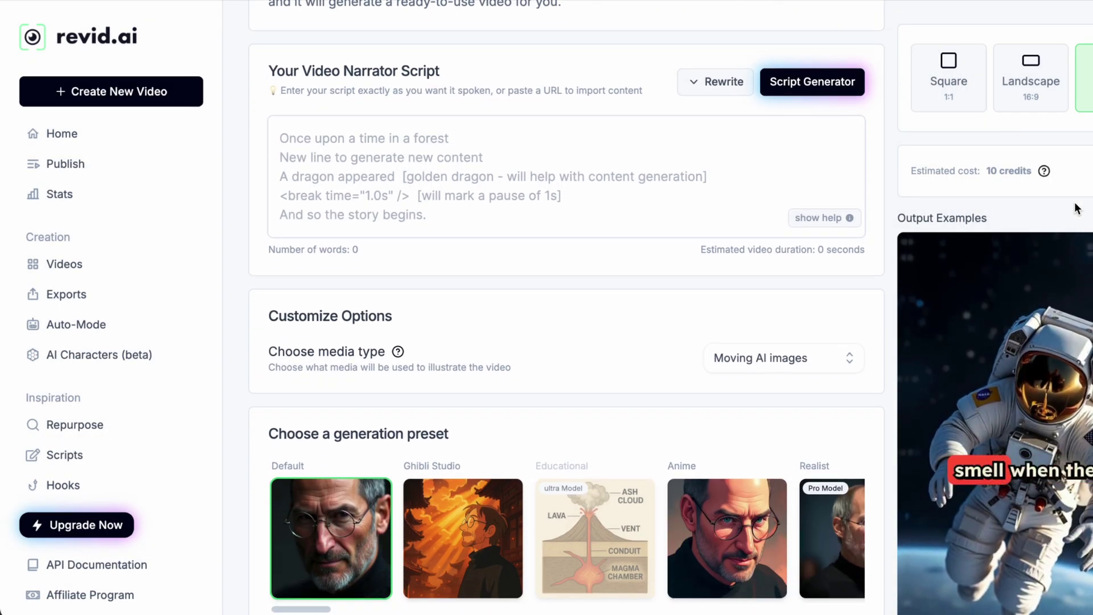
scroll(1077, 208, "down", 4)
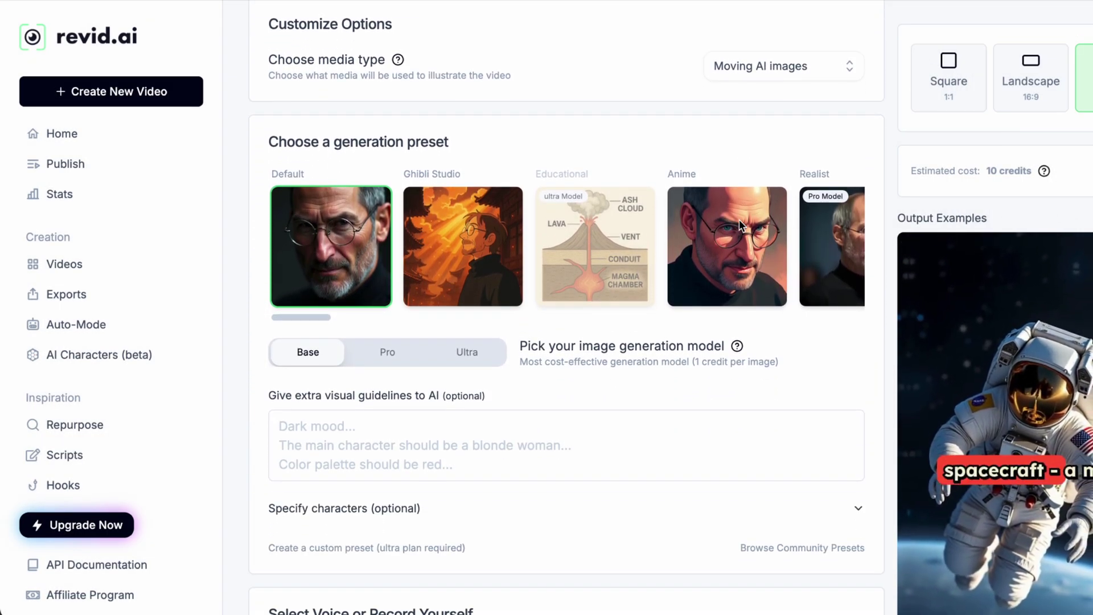
scroll(818, 253, "down", 6)
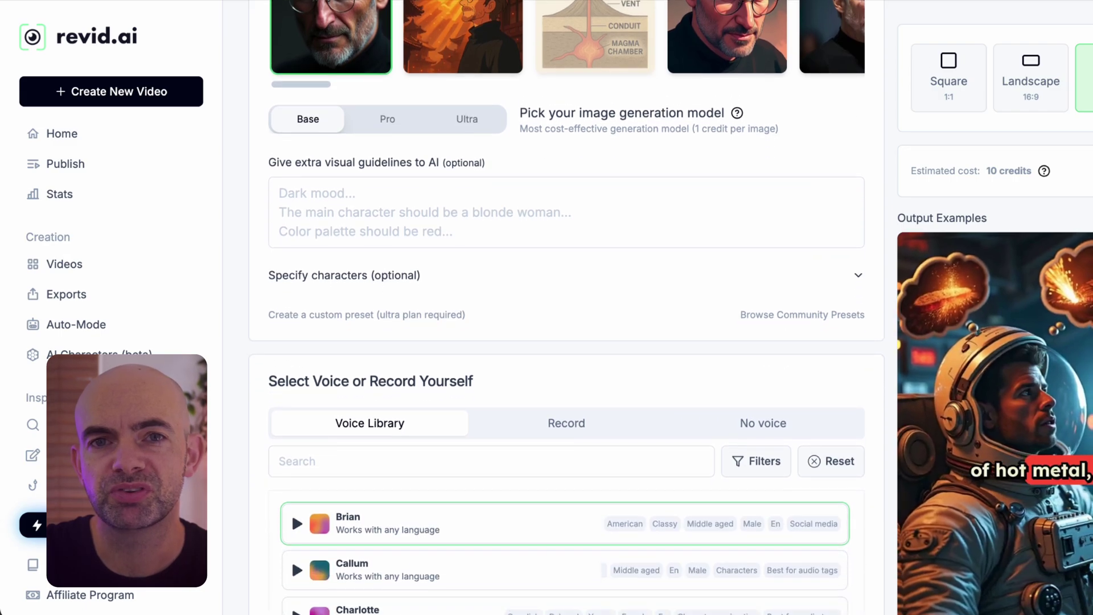
scroll(818, 256, "down", 4)
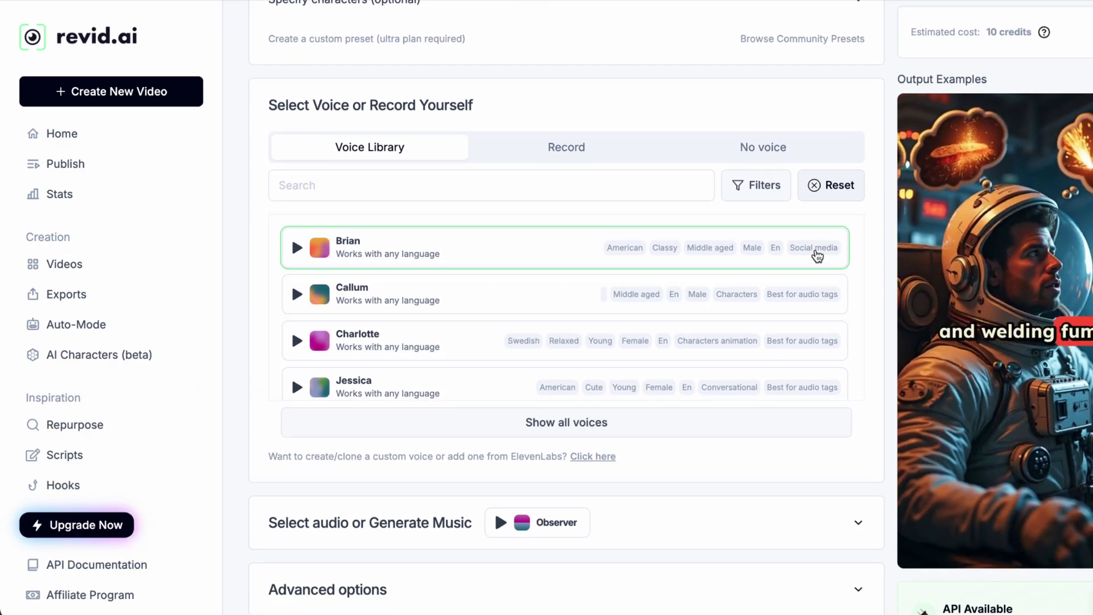
scroll(817, 257, "down", 2)
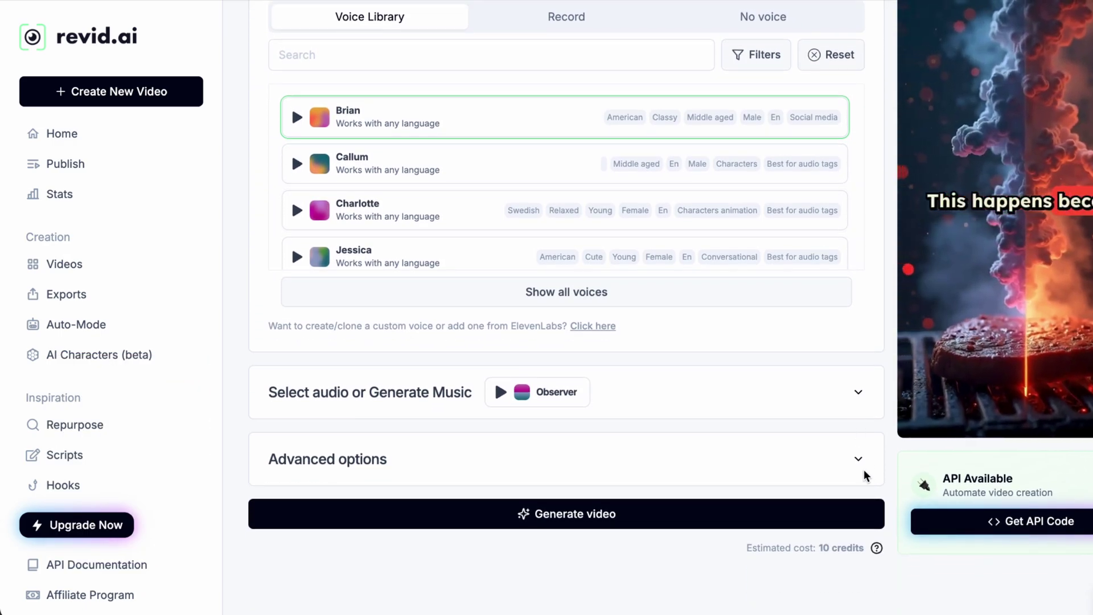
left_click(856, 462)
- Look over the advanced caption and format settings, then go to AI Characters (beta)
scroll(770, 367, "down", 6)
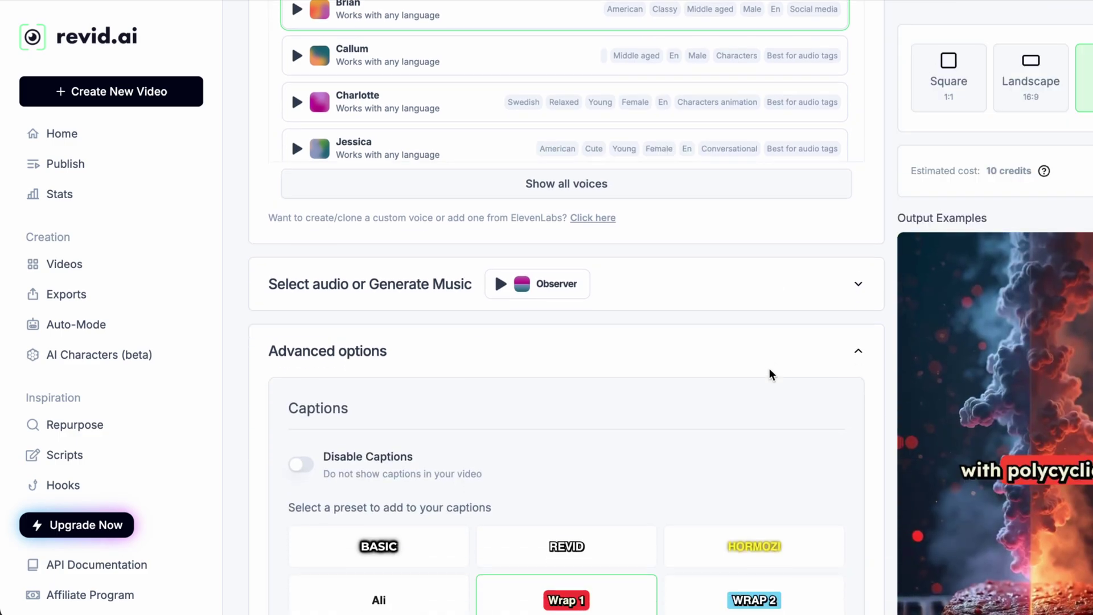
scroll(770, 368, "down", 5)
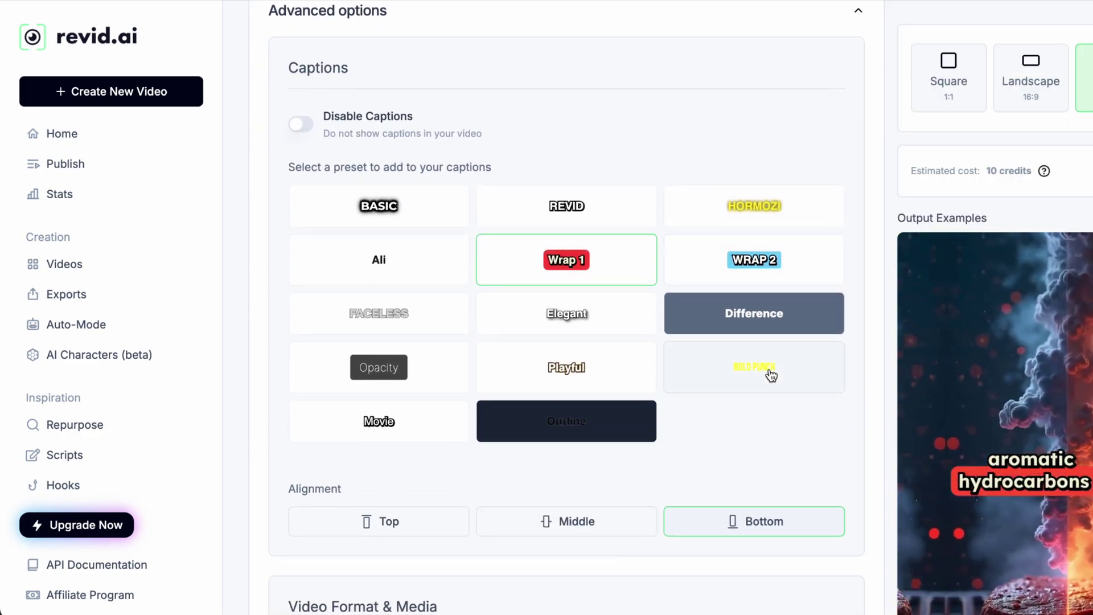
scroll(770, 369, "down", 4)
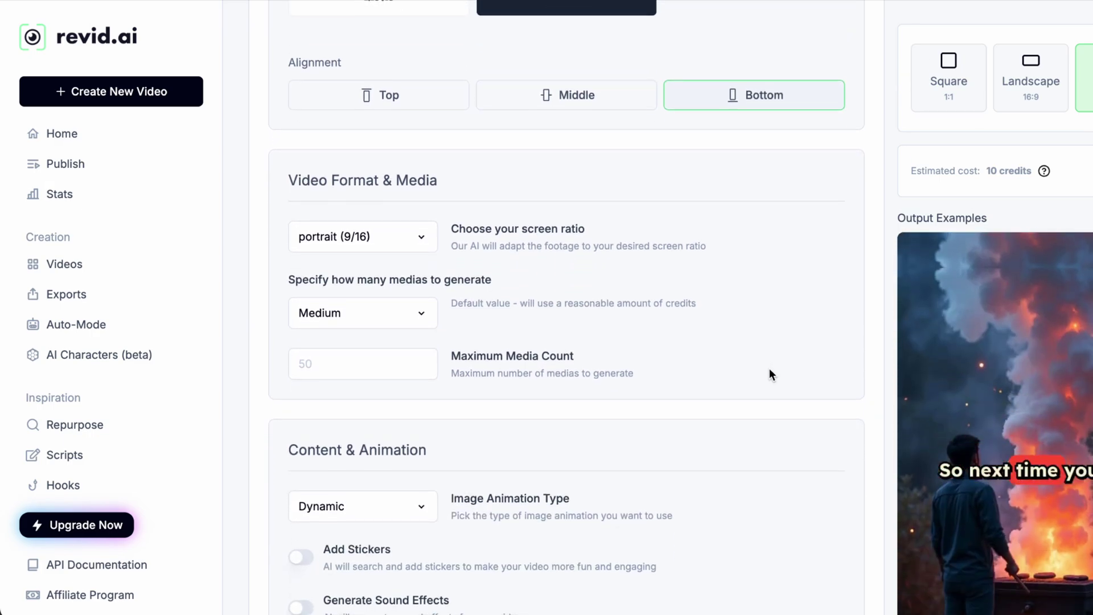
left_click(127, 357)
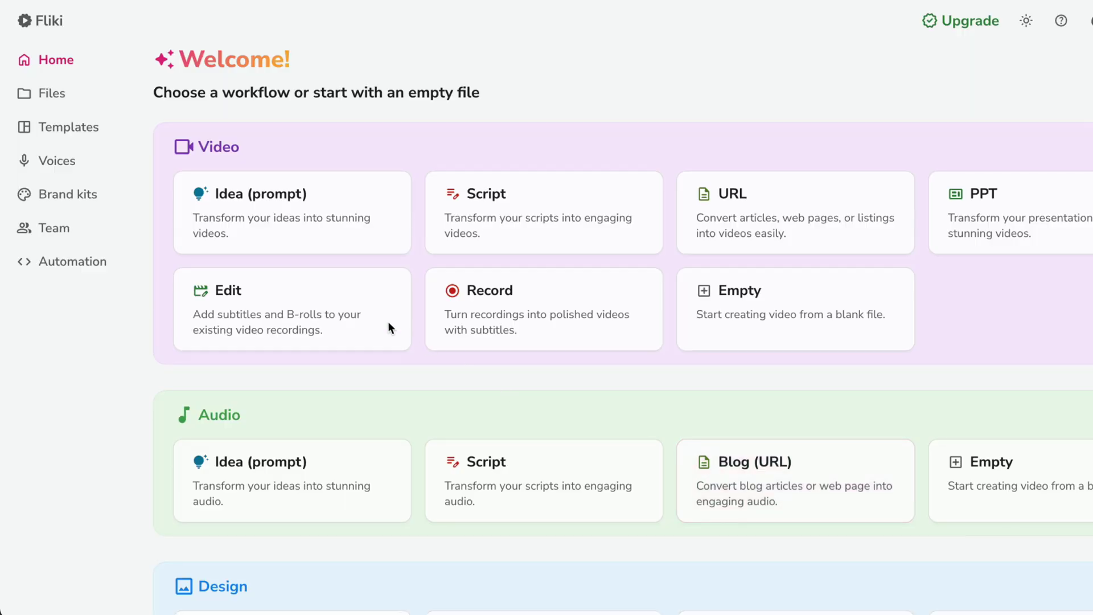
- Browse Fliki's Templates, then return Home and choose the Idea (prompt) video workflow
left_click(62, 127)
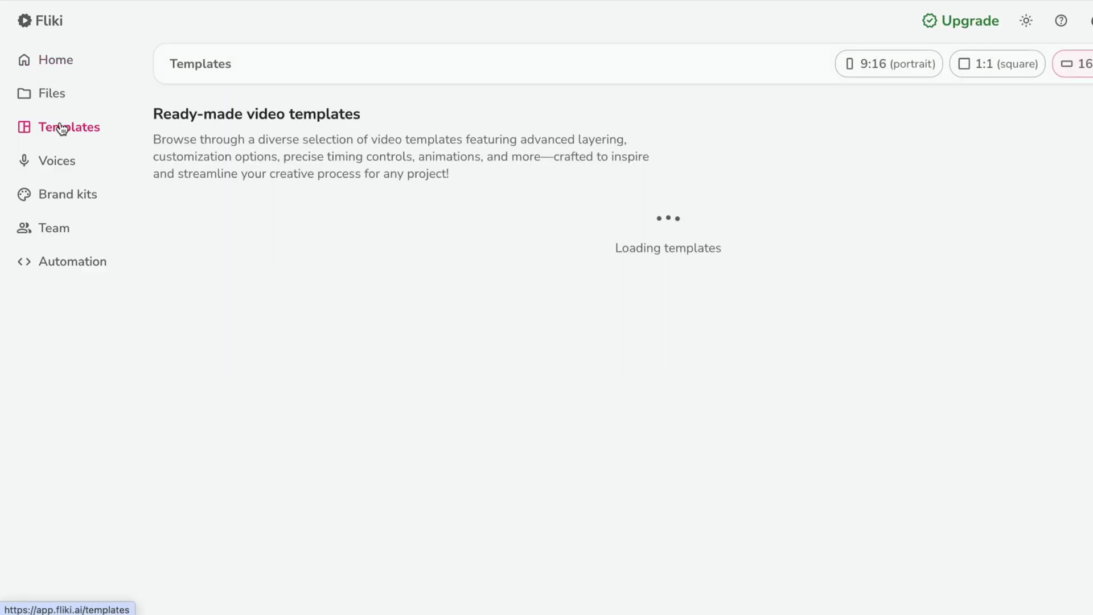
scroll(324, 158, "down", 20)
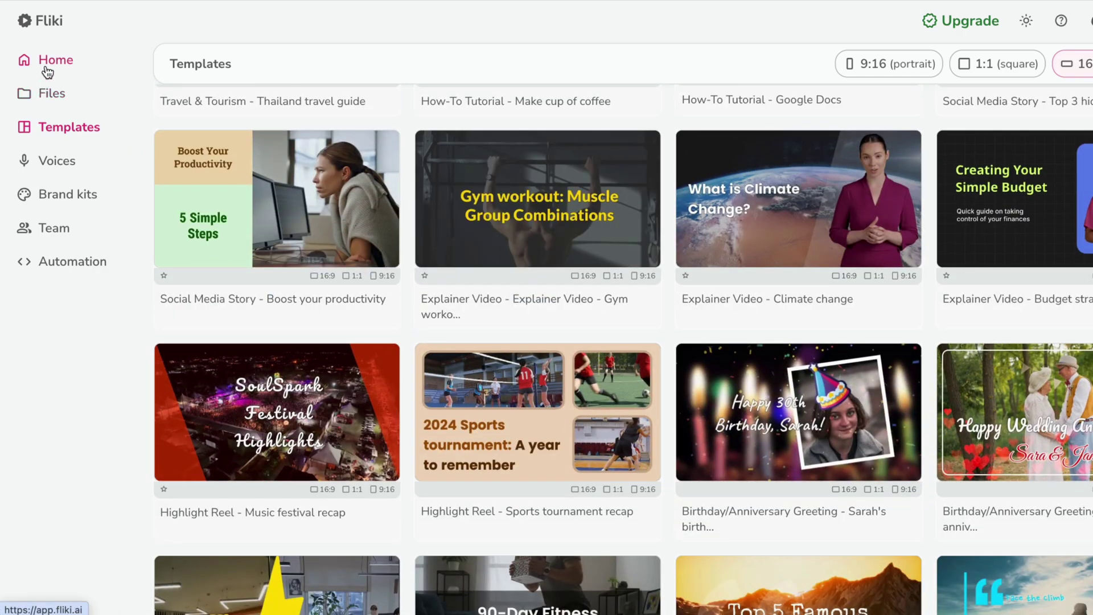
left_click(48, 68)
left_click(333, 217)
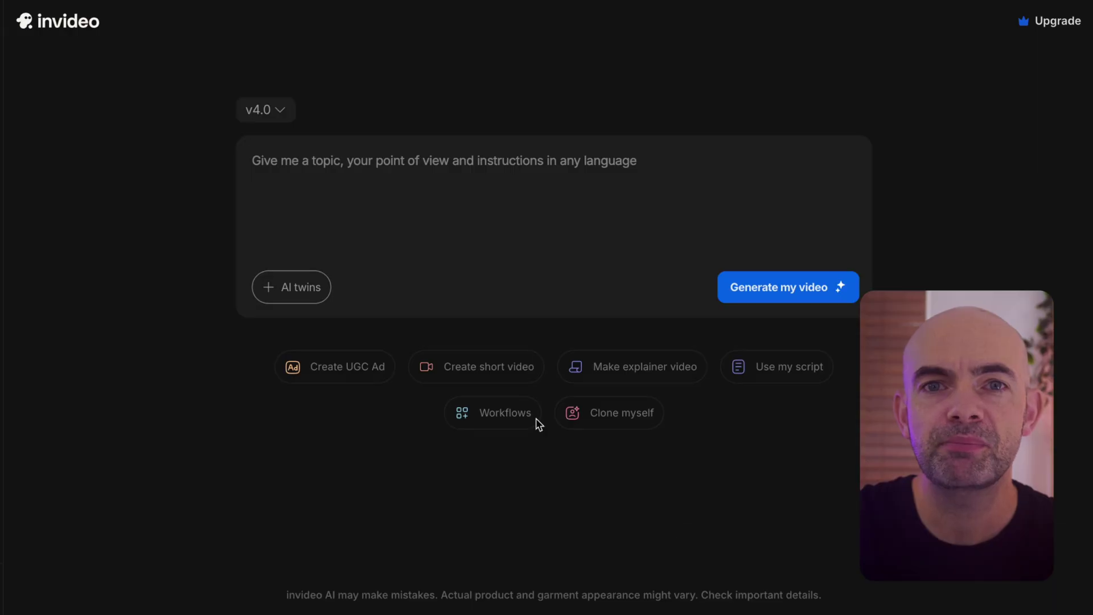
- Try the UGC ad creator with a podcast-style AI actor, then close it
left_click(357, 386)
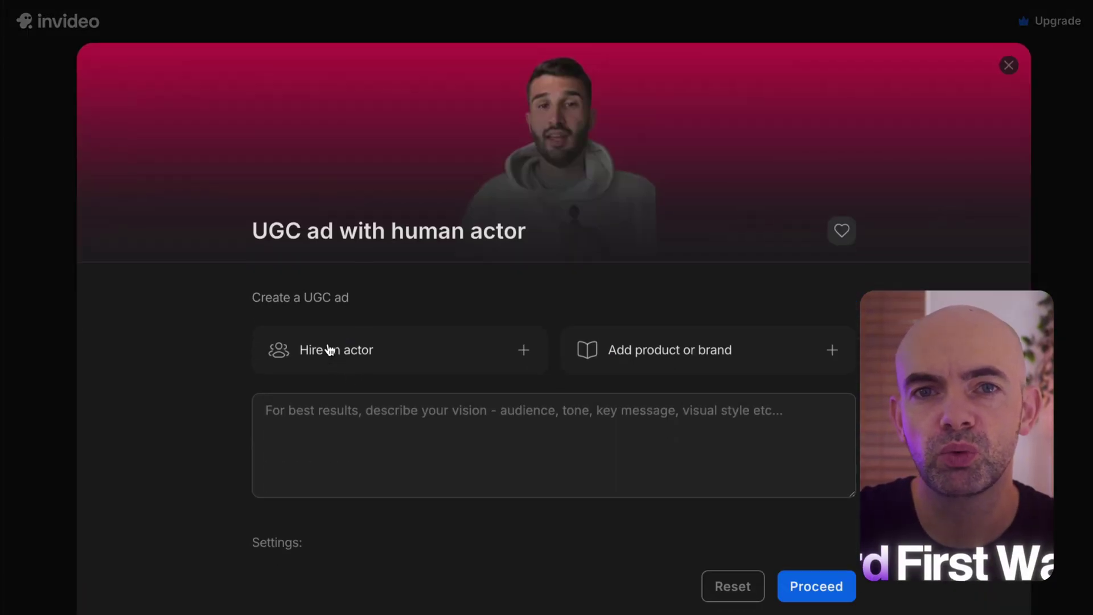
left_click(438, 354)
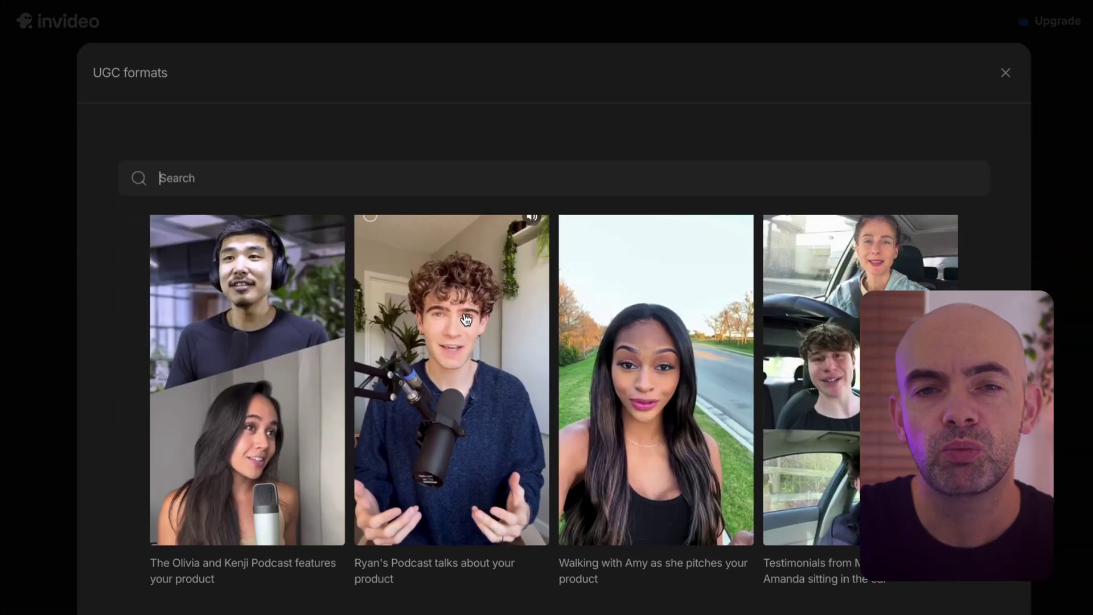
left_click(465, 319)
left_click(1000, 79)
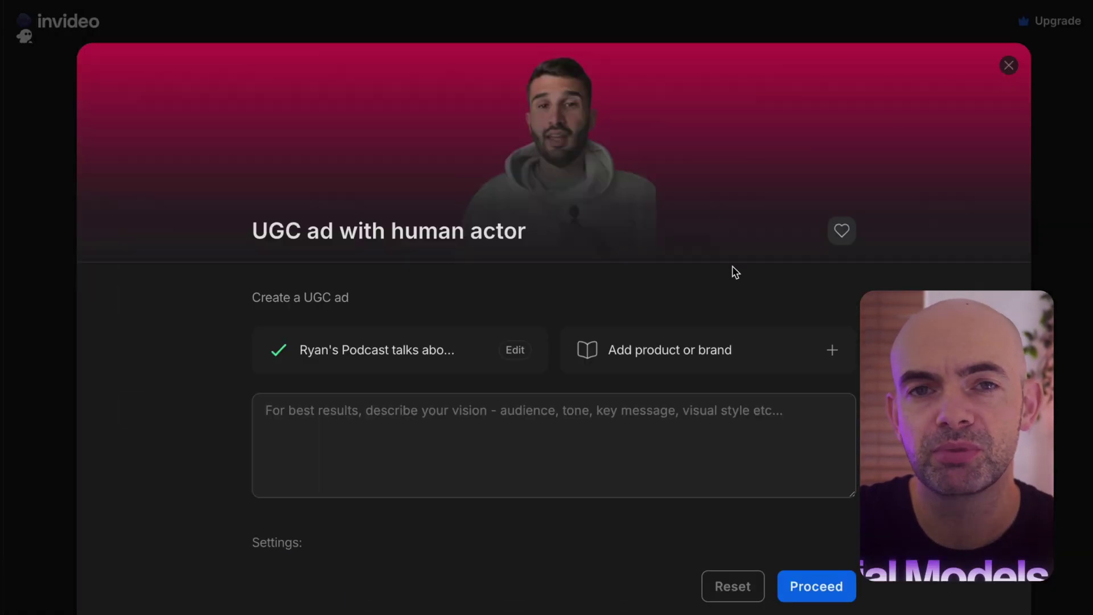
left_click(1008, 66)
- Generate a YouTube Shorts video with the prompt about Gorilla
left_click(512, 369)
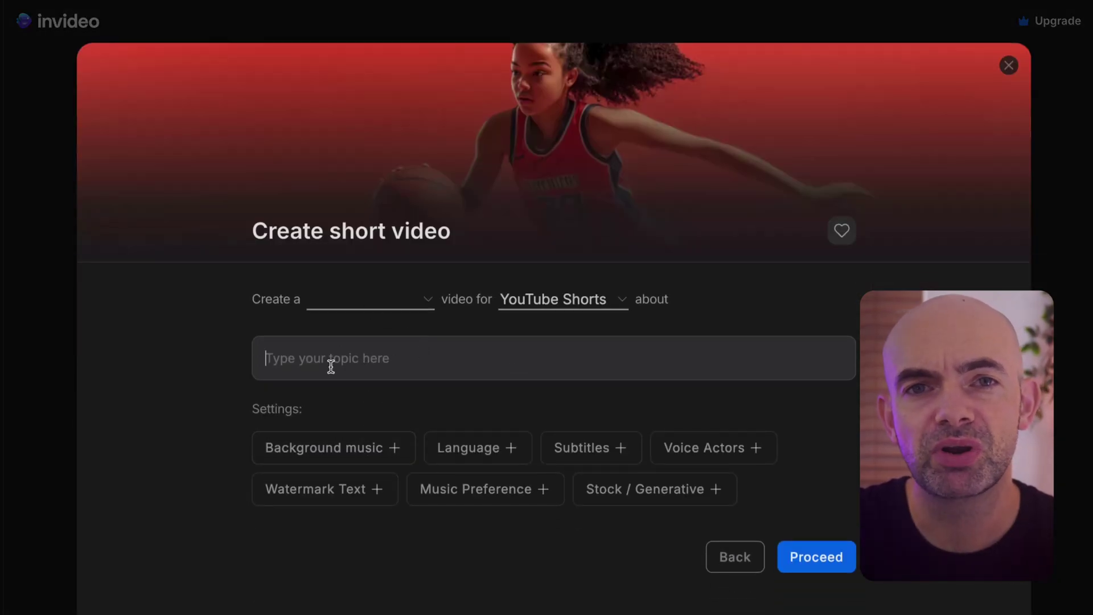
left_click(837, 557)
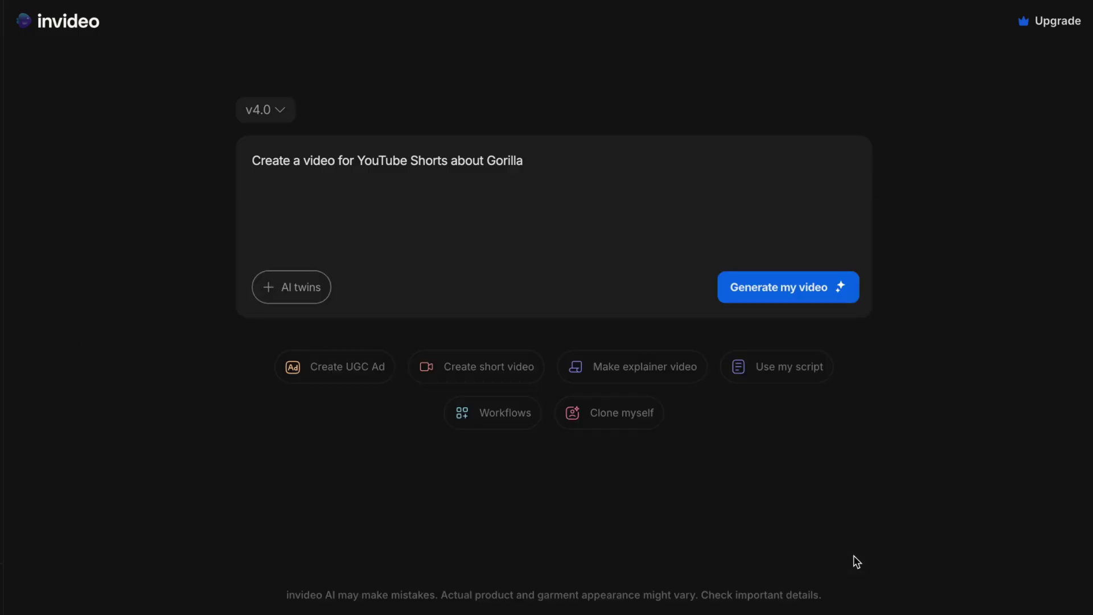
left_click(787, 293)
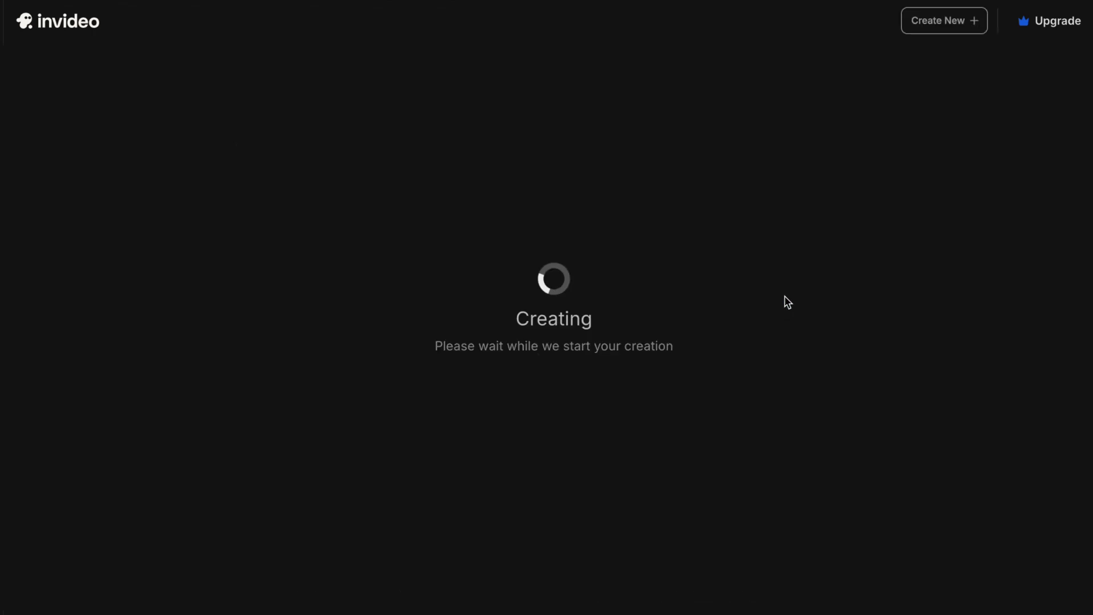